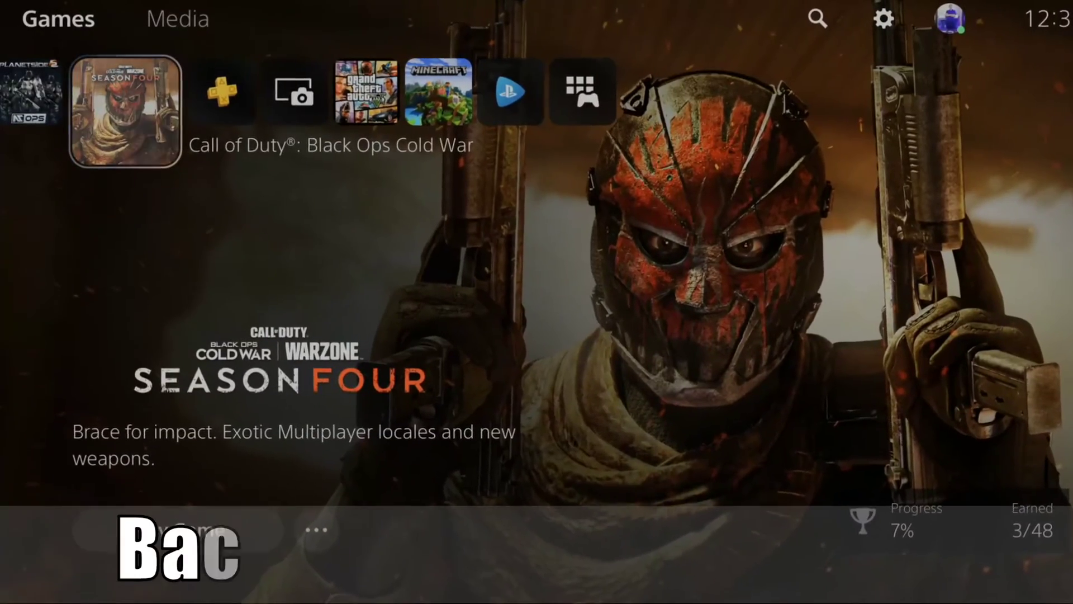
Browse the home game tiles around Black Ops Cold War, then move up to the top bar toward Settings.
key(Right)
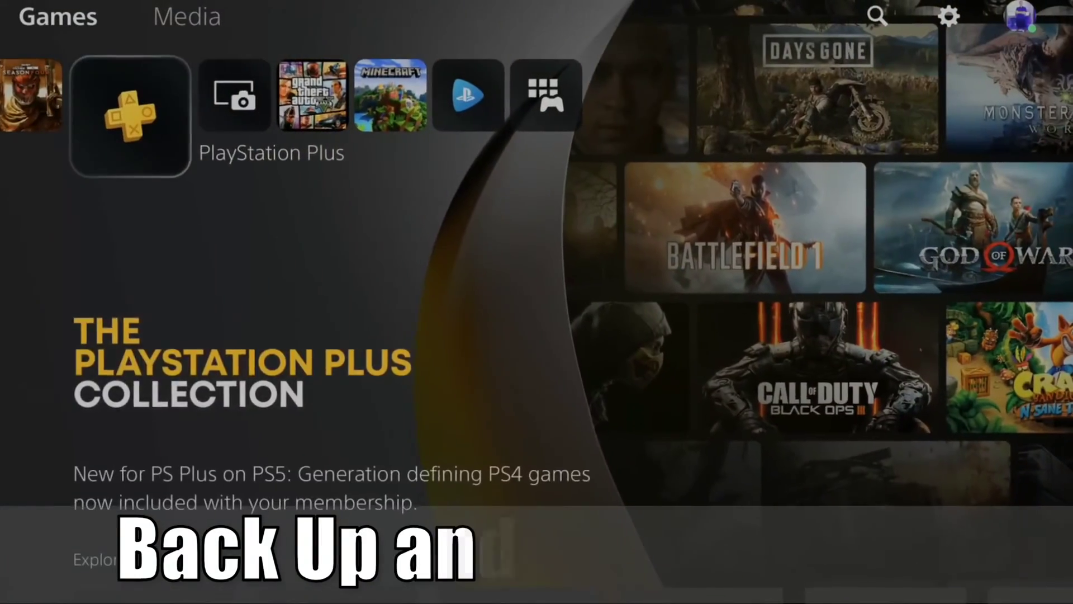
key(Left)
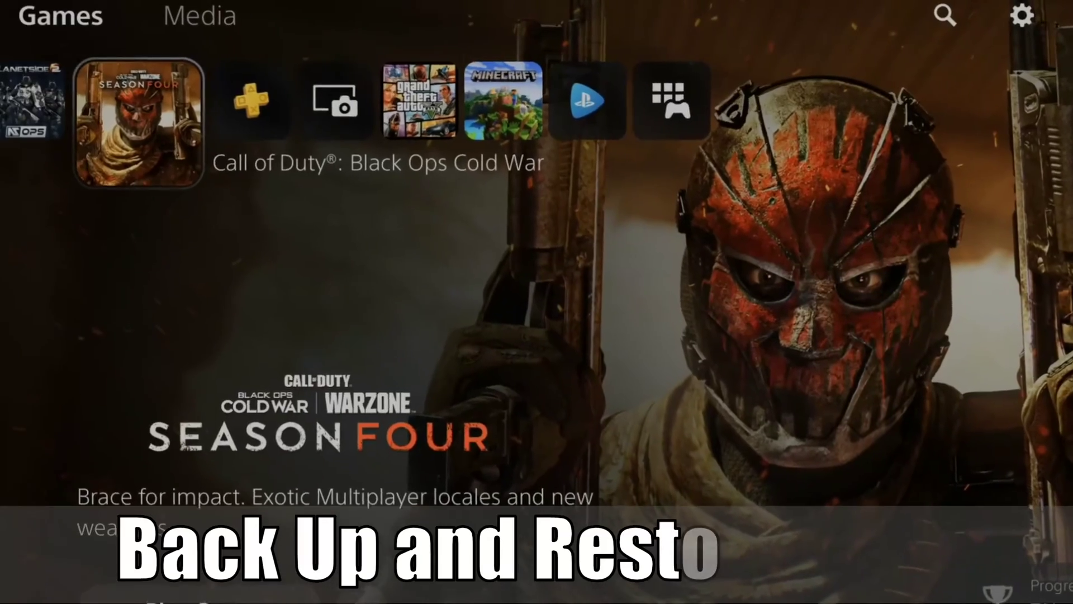
key(Left)
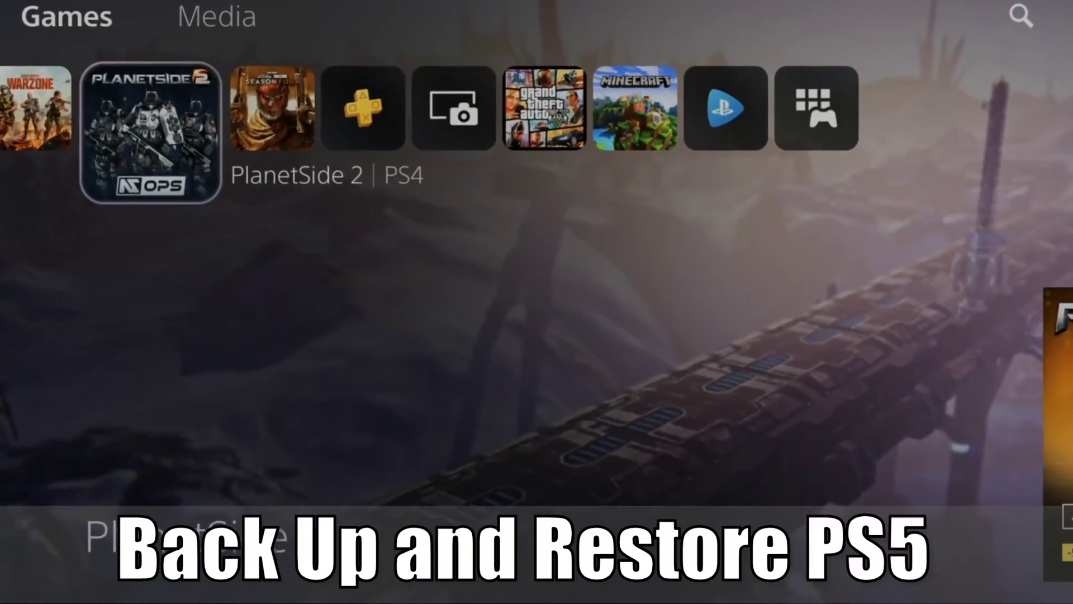
key(Right)
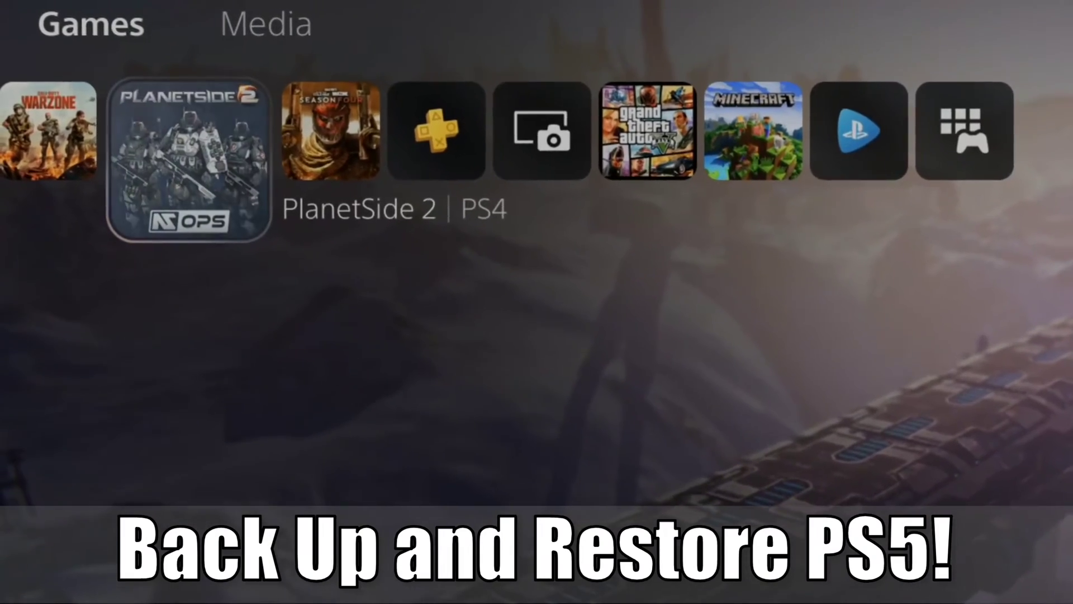
key(Left)
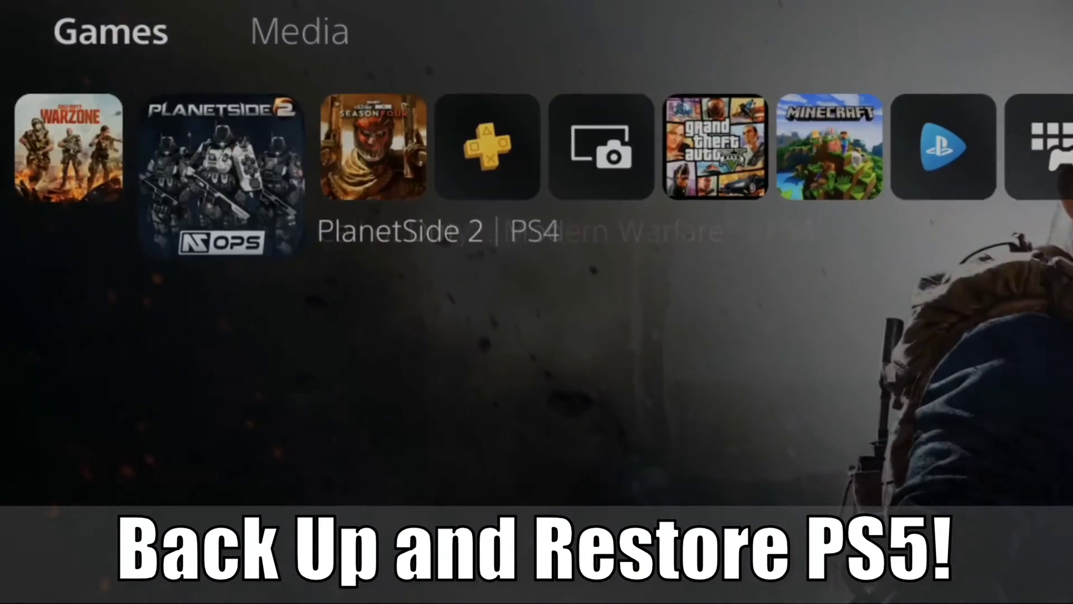
key(Right)
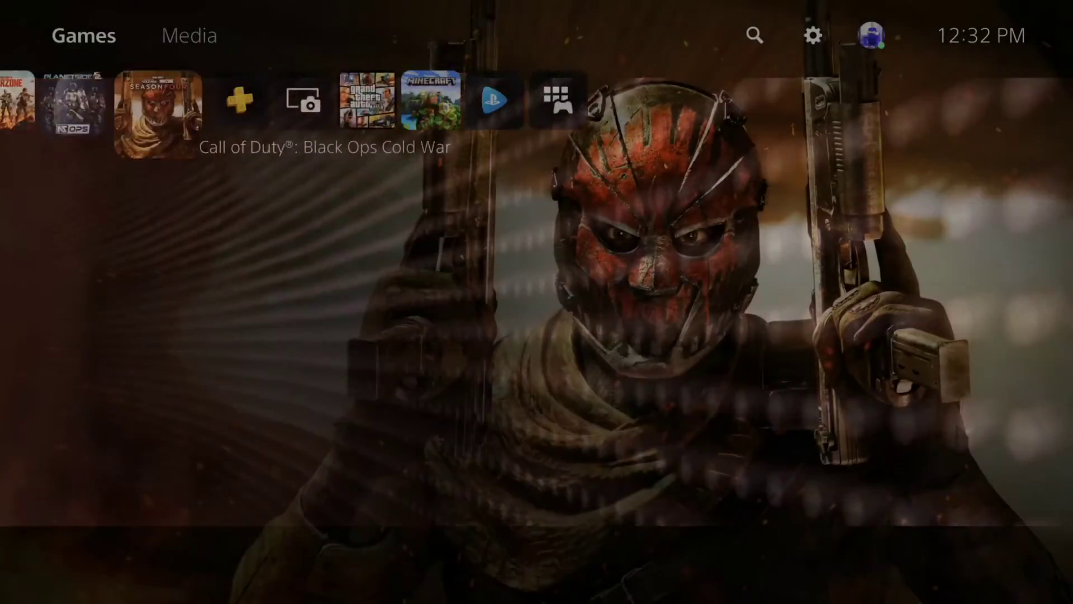
key(Left)
key(Right)
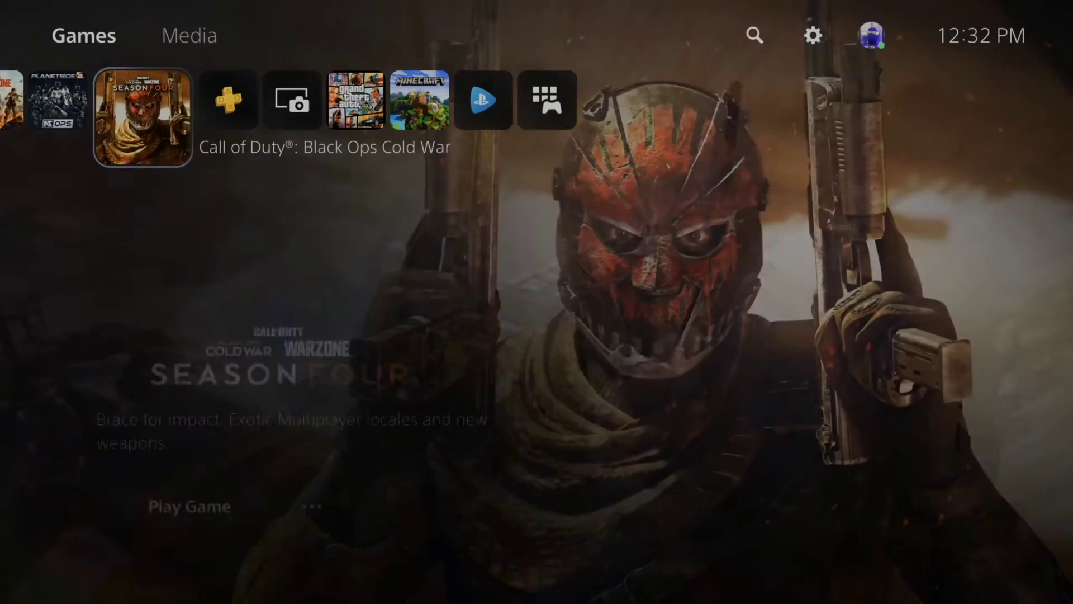
key(Right)
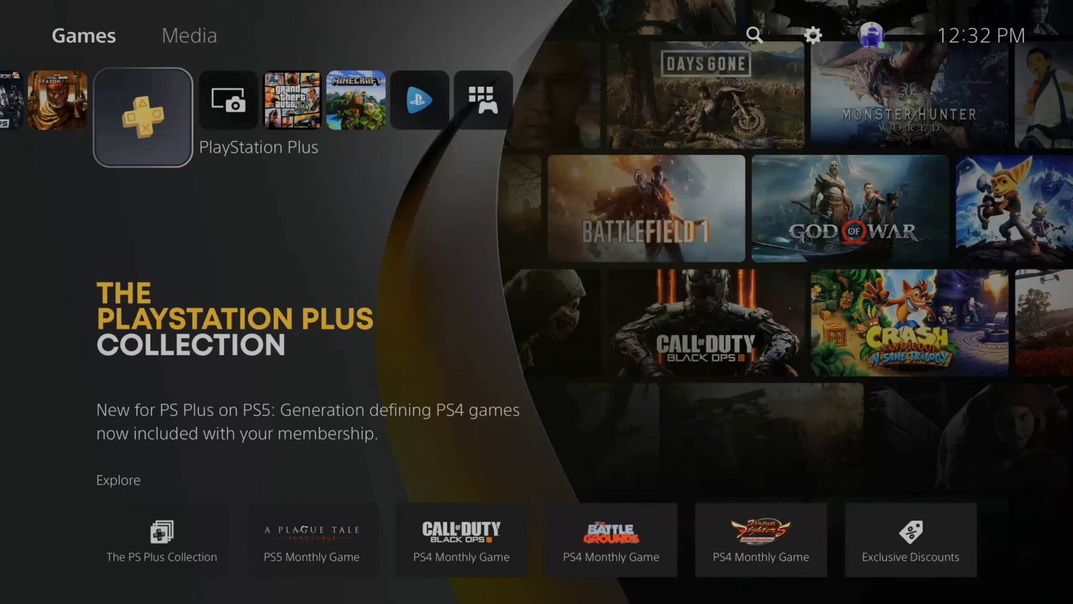
key(Left)
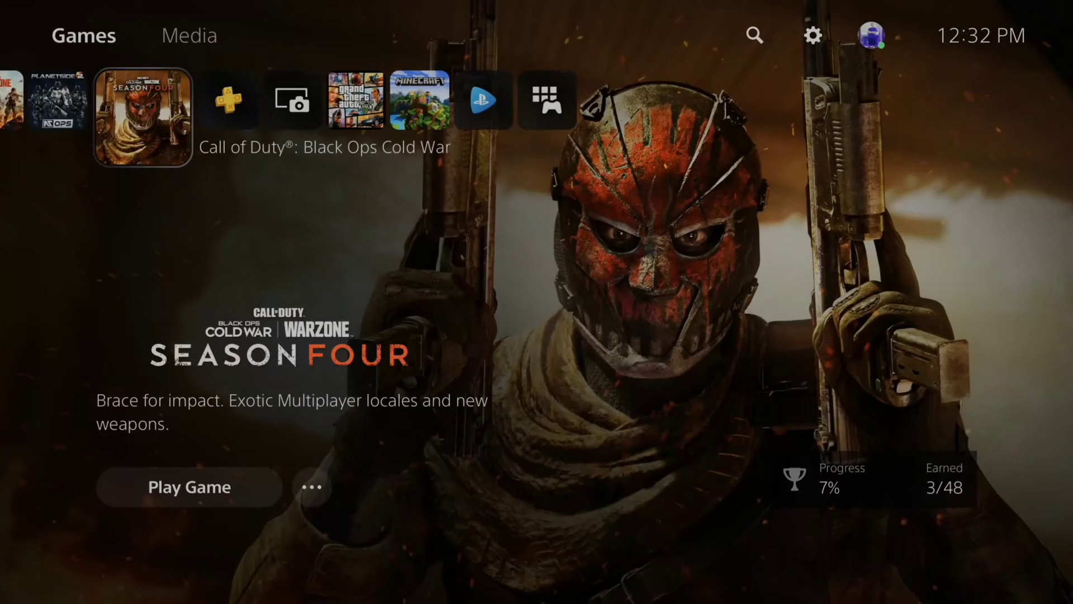
key(Left)
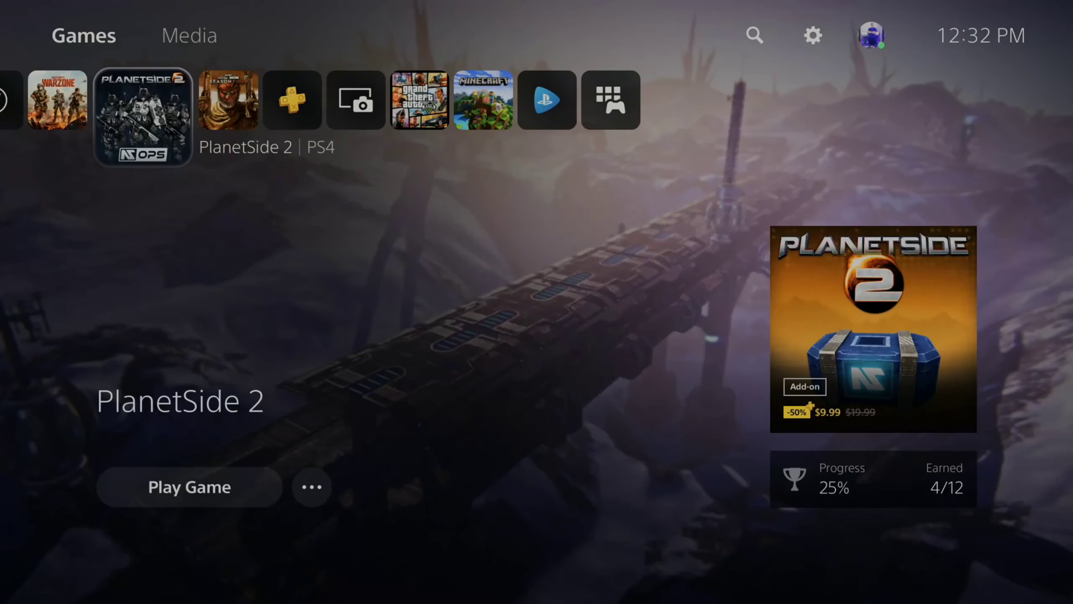
key(Left)
key(Up)
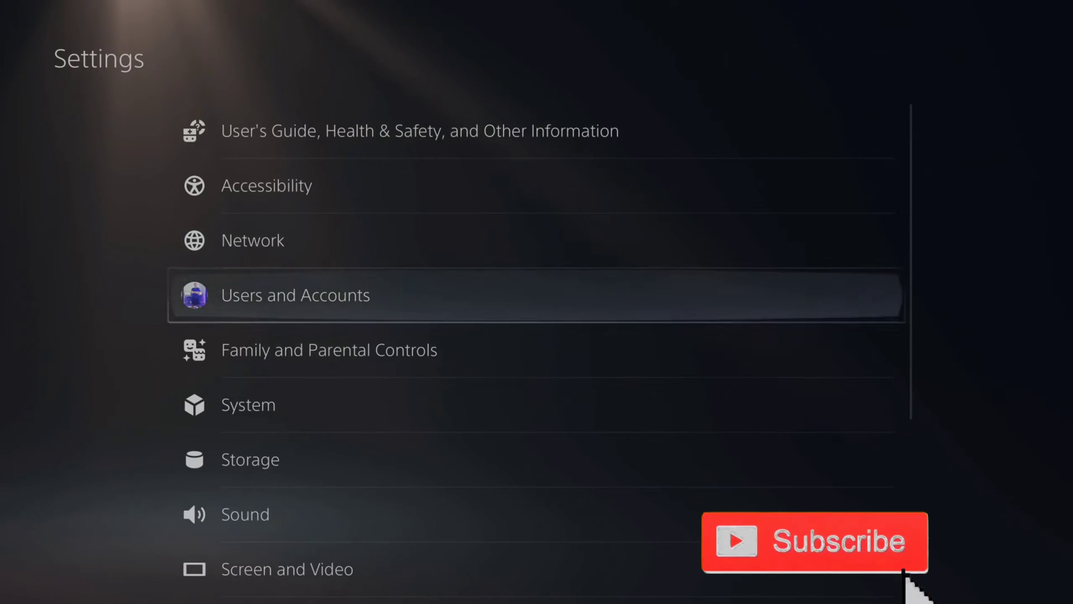
key(Down)
key(Down)
key(Down)
Enter System settings and move through System Software options to Back Up and Restore.
key(Up)
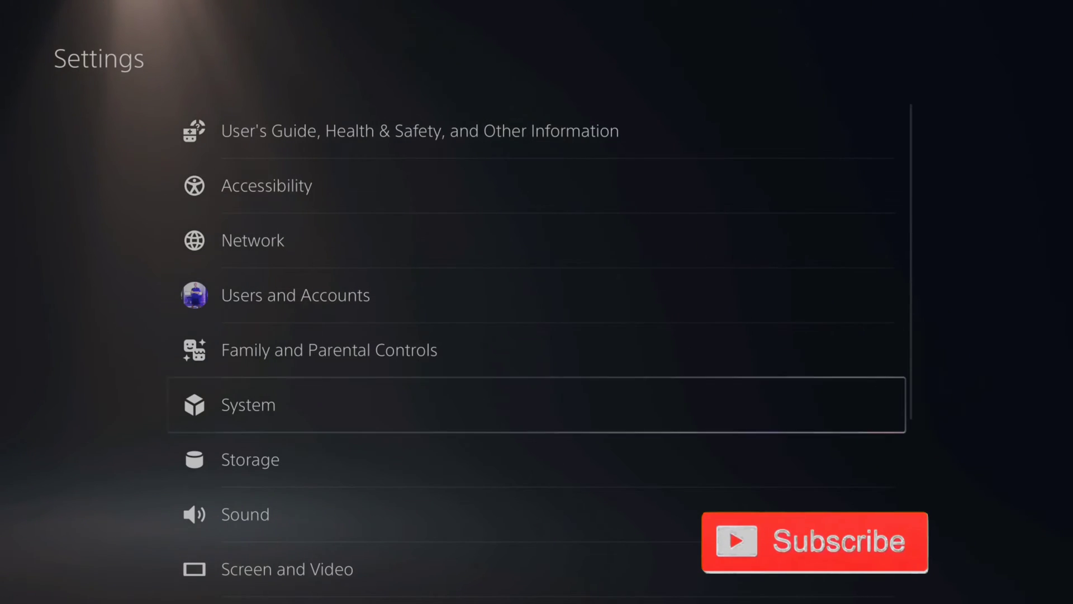
key(Return)
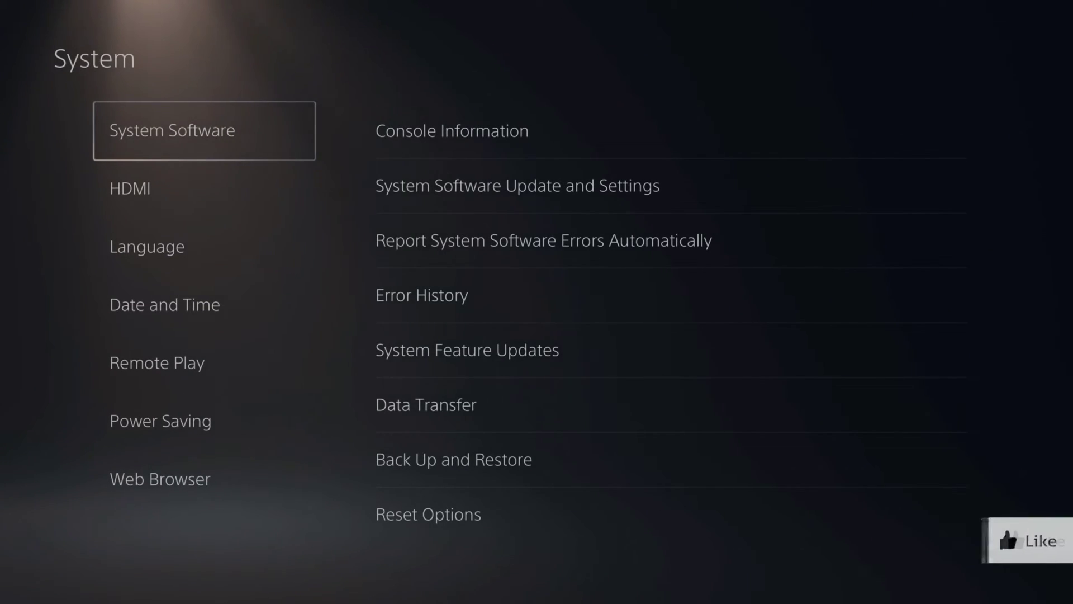
key(Right)
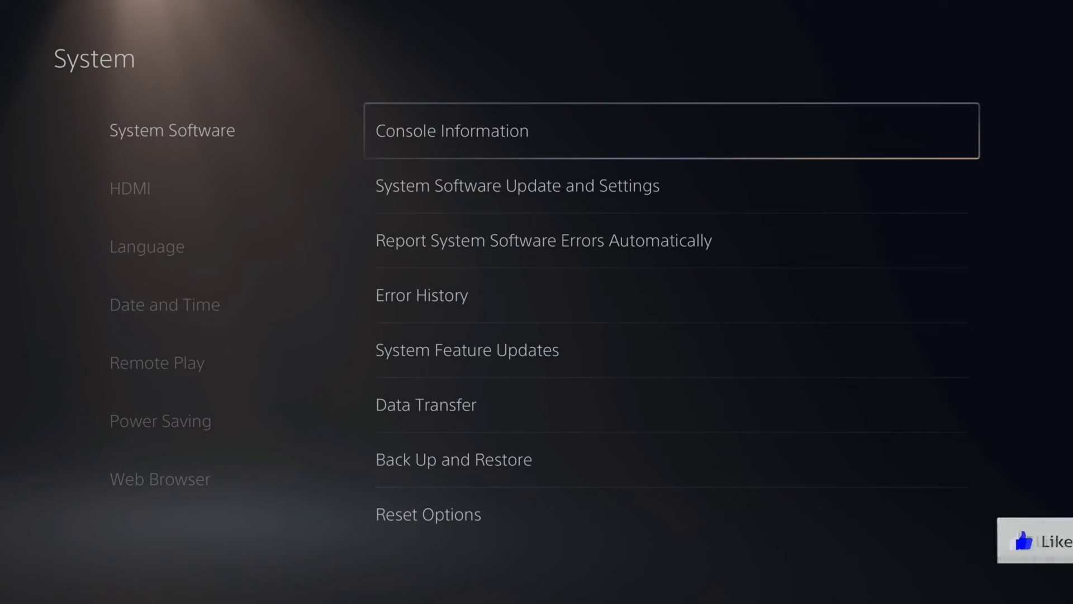
key(Down)
key(Down)
key(Down)
key(Down)
key(Down)
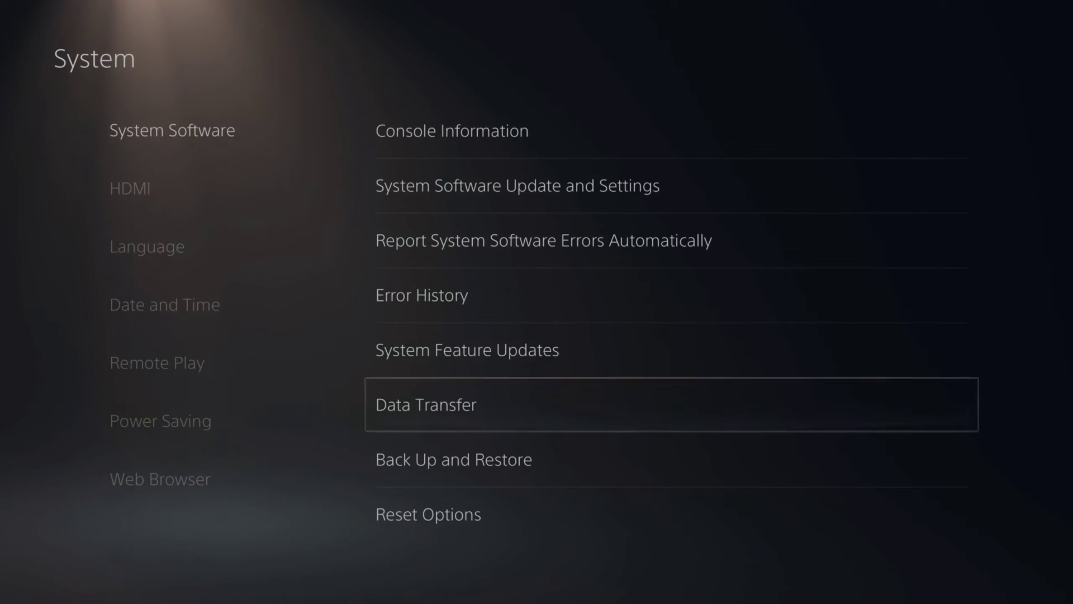
key(Down)
Enter Back Up and Restore and start Back Up Your PS5, raising the no-USB-drive error.
key(Return)
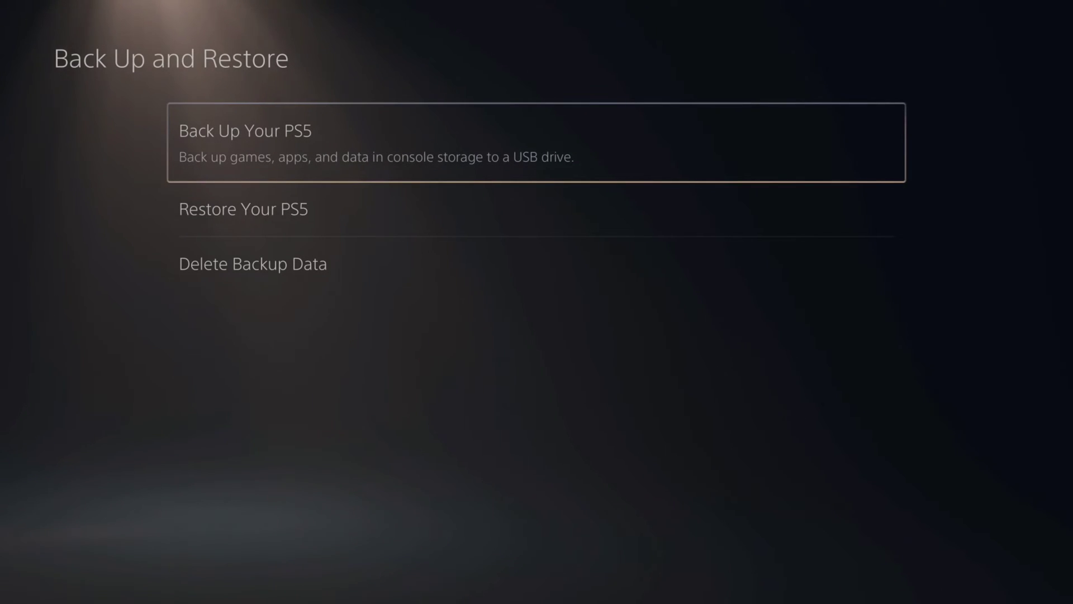
key(Down)
key(Down)
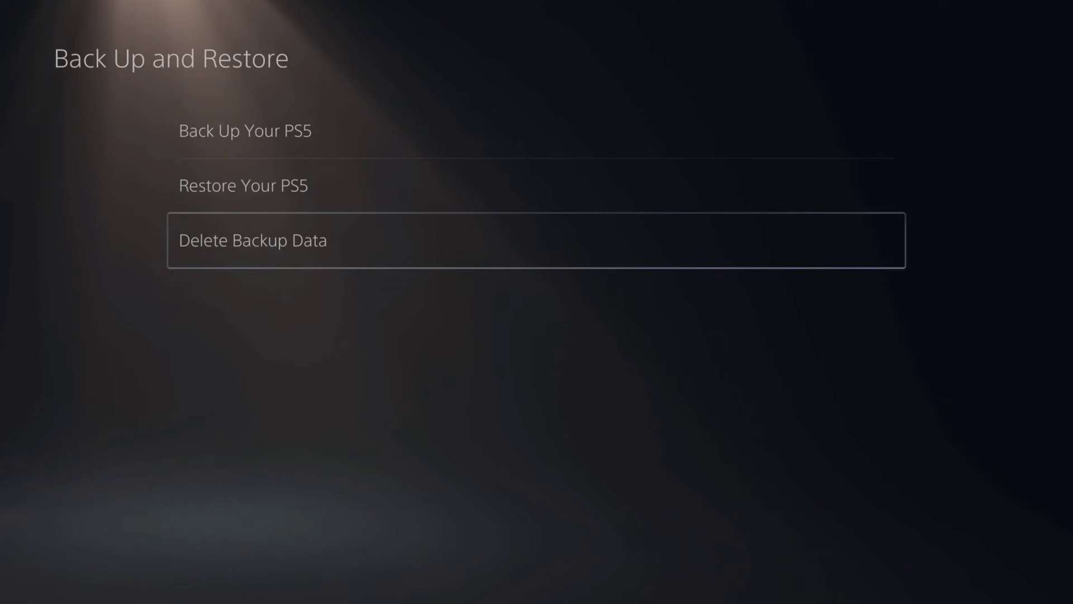
key(Up)
key(Up)
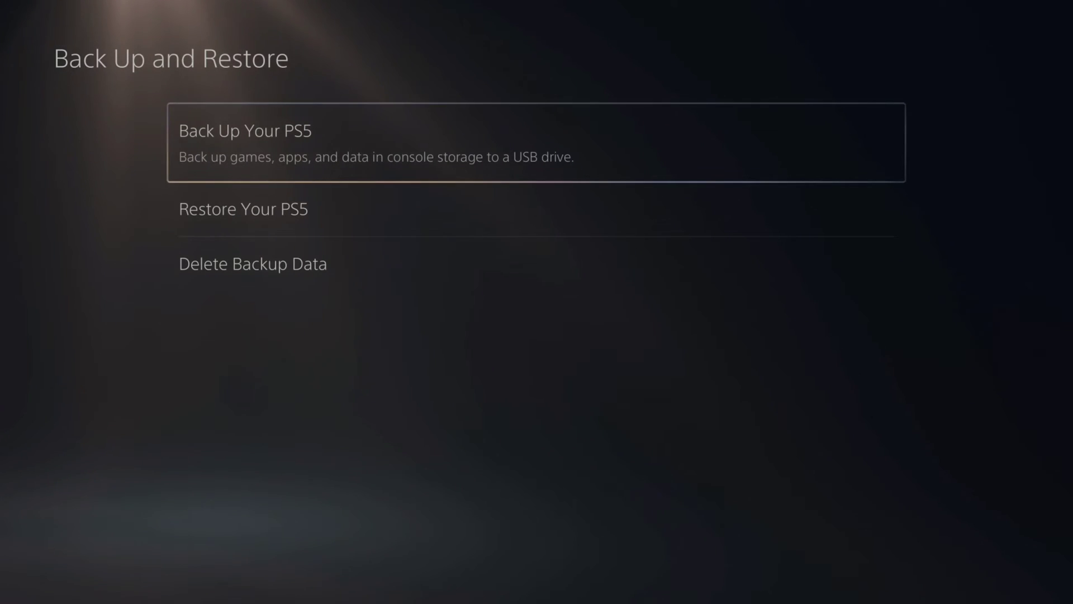
key(Return)
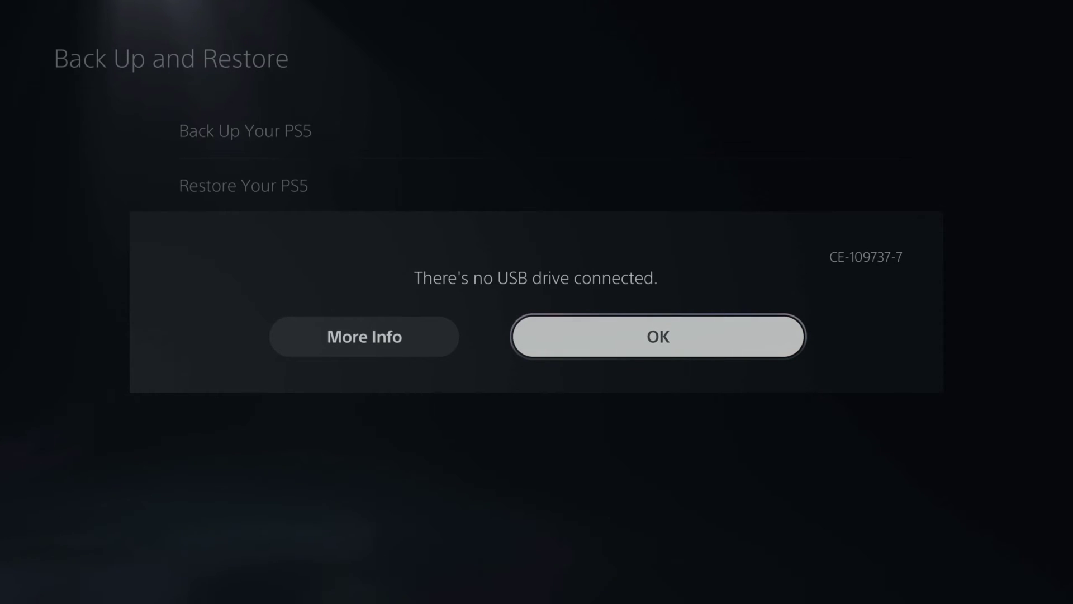
Dismiss the no-USB notice and load the Back Up Your PS5 data summary.
key(Return)
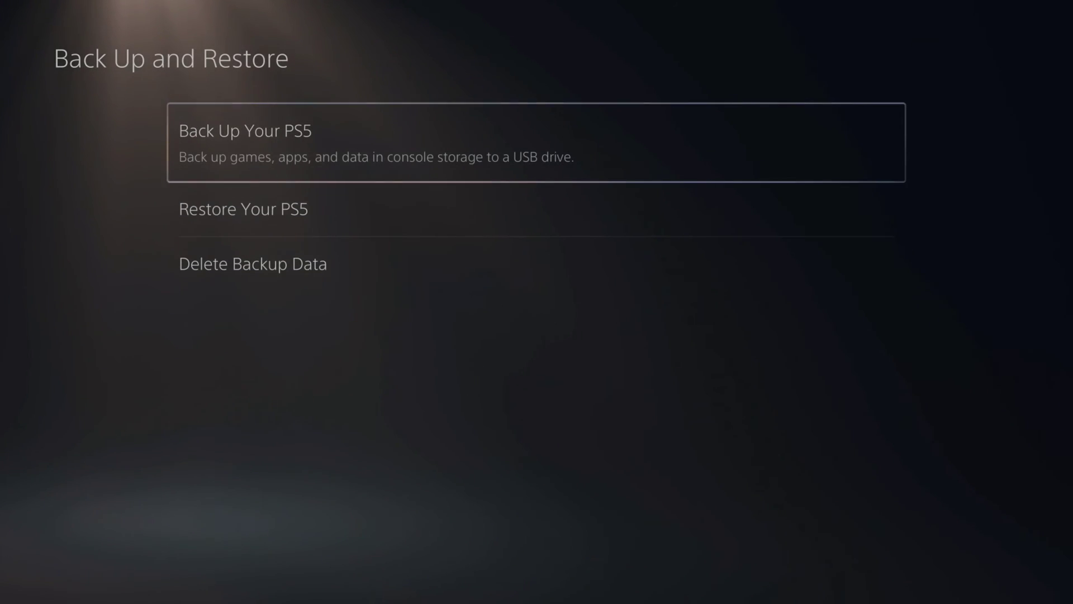
key(Return)
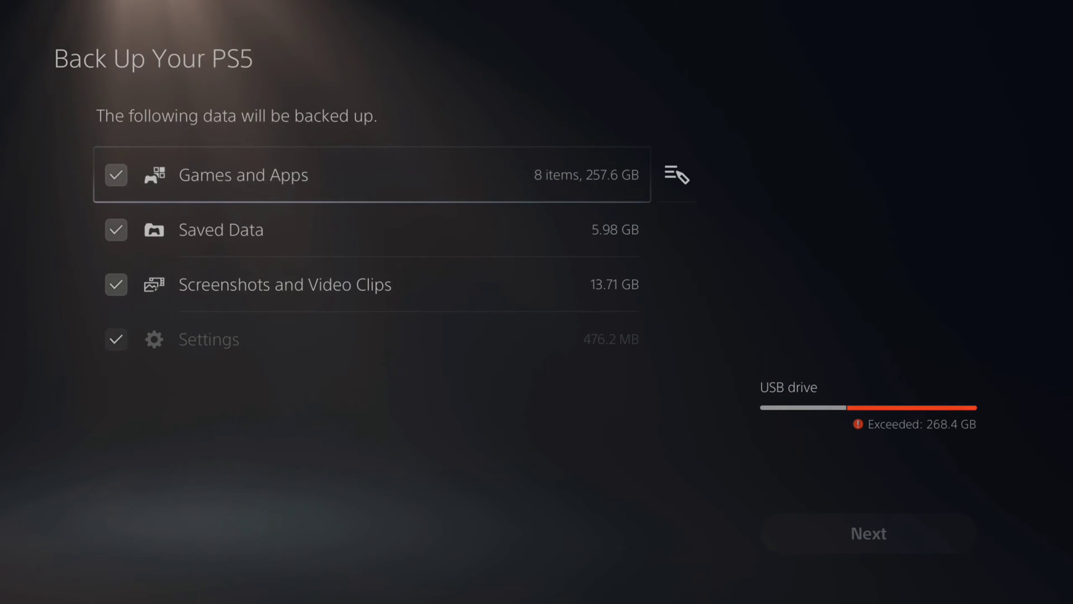
Edit Games and Apps: deselect all, check only Minecraft (21.19 GB) and confirm.
key(Right)
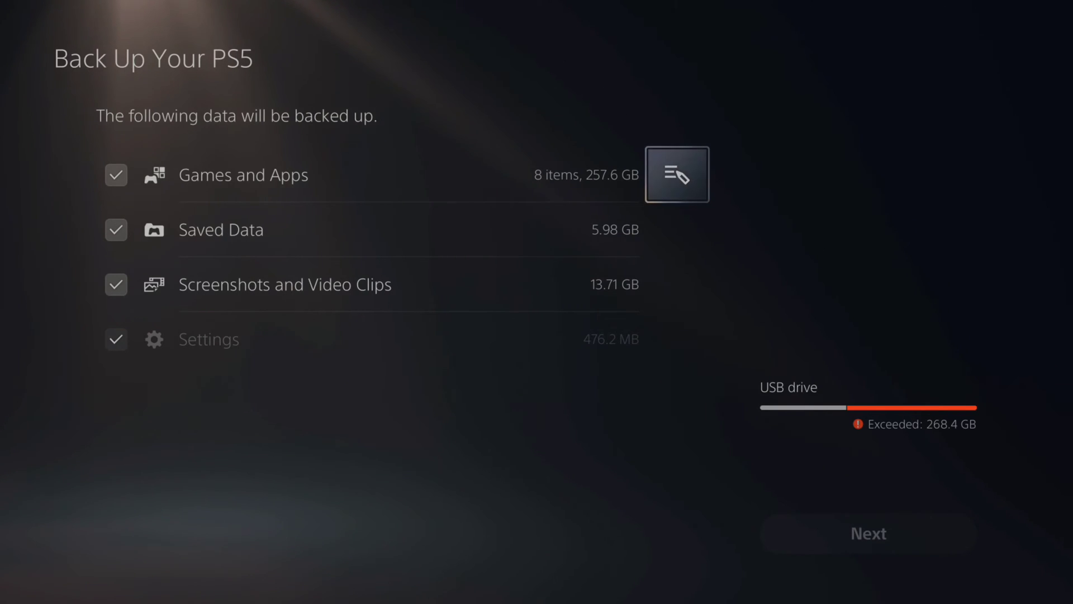
key(Return)
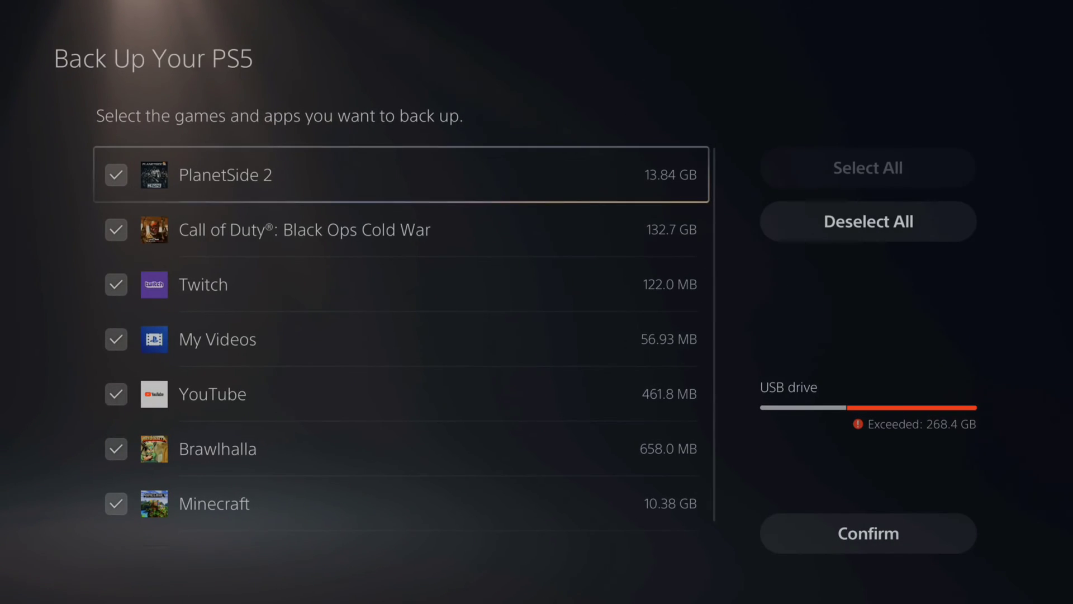
key(Down)
key(Right)
key(Up)
key(Return)
key(Left)
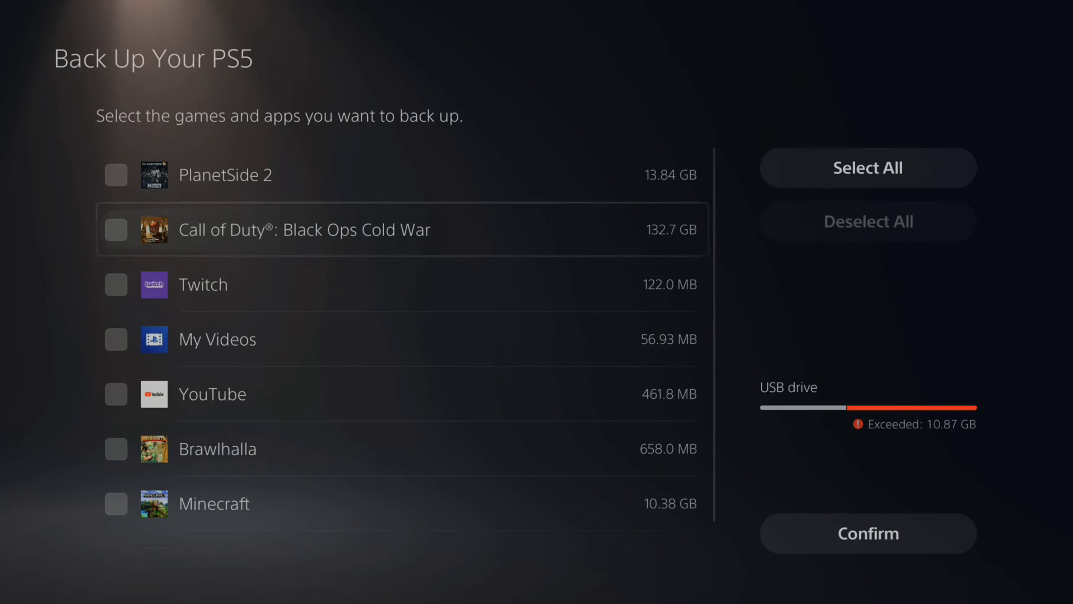
key(Down)
key(Down)
key(Down)
key(Down)
key(Down)
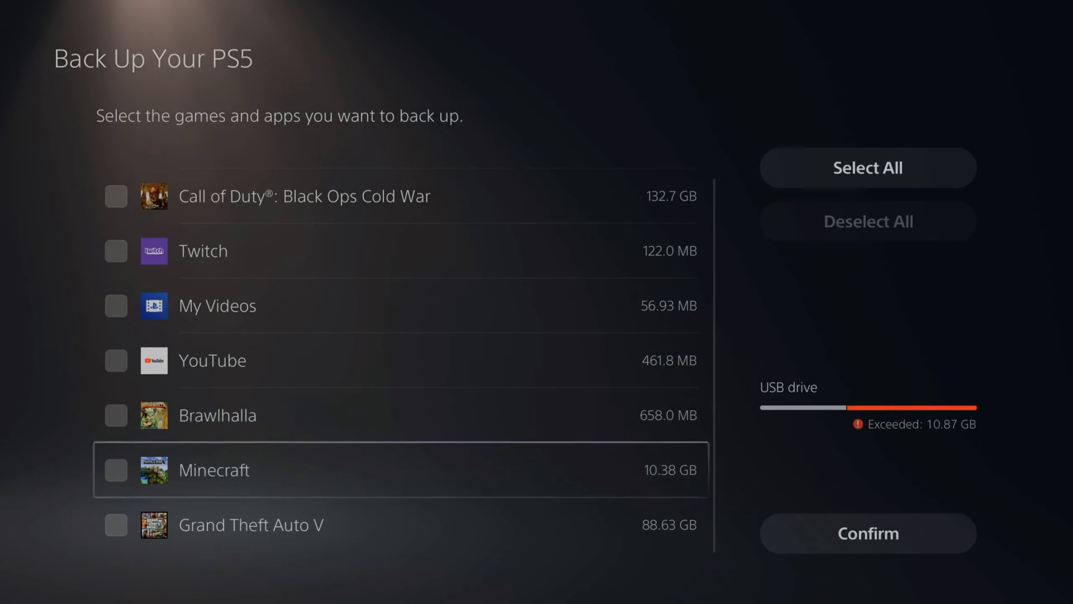
key(Return)
key(Right)
key(Return)
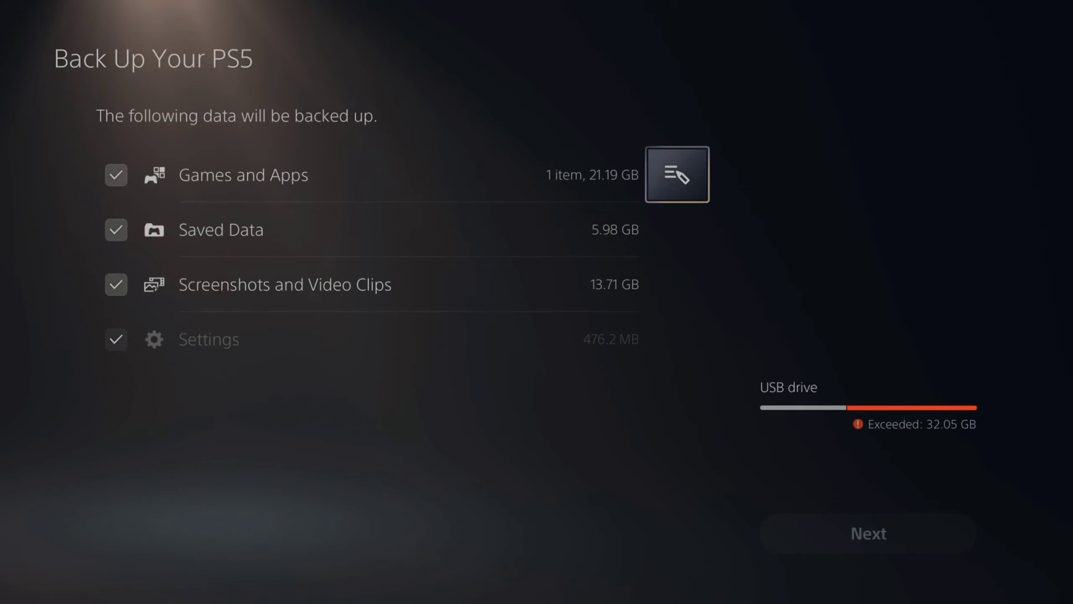
Review Saved Data, Screenshots and Video Clips, and Settings, reach Next, then back out to Back Up and Restore.
key(Left)
key(Down)
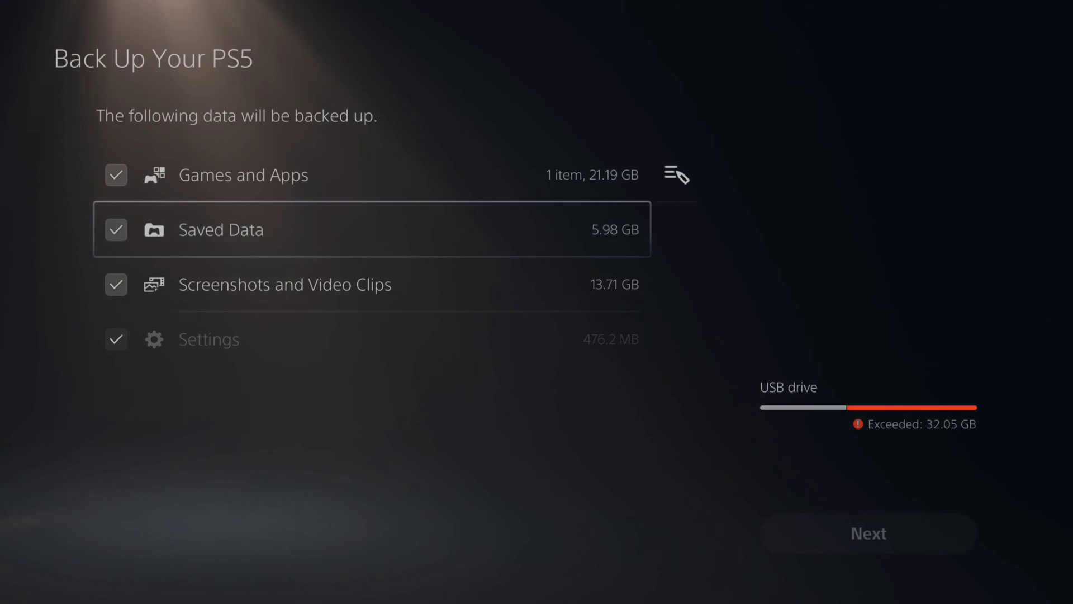
key(Down)
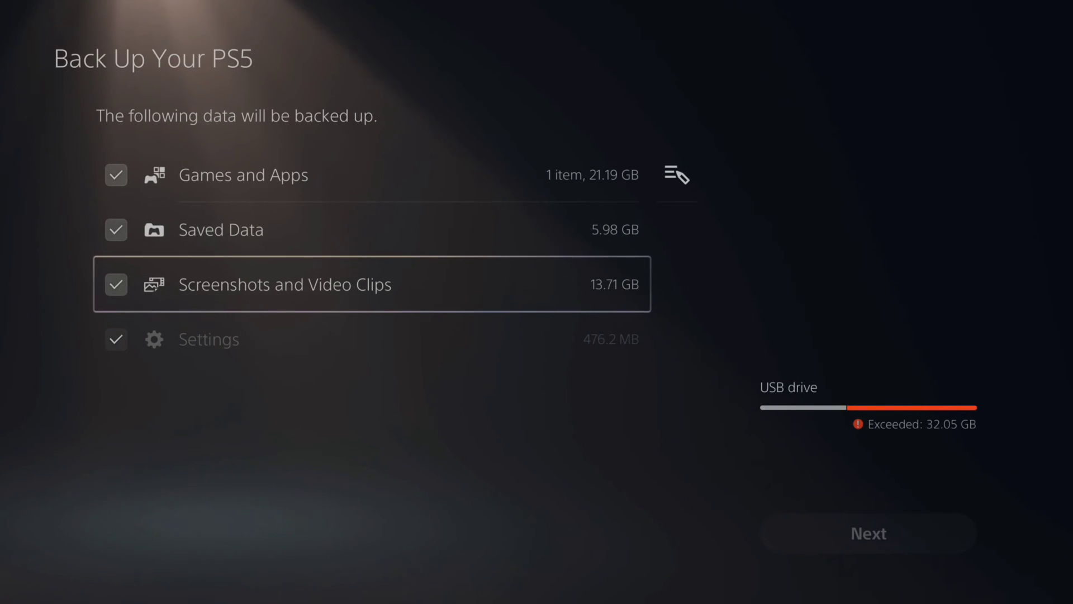
key(Down)
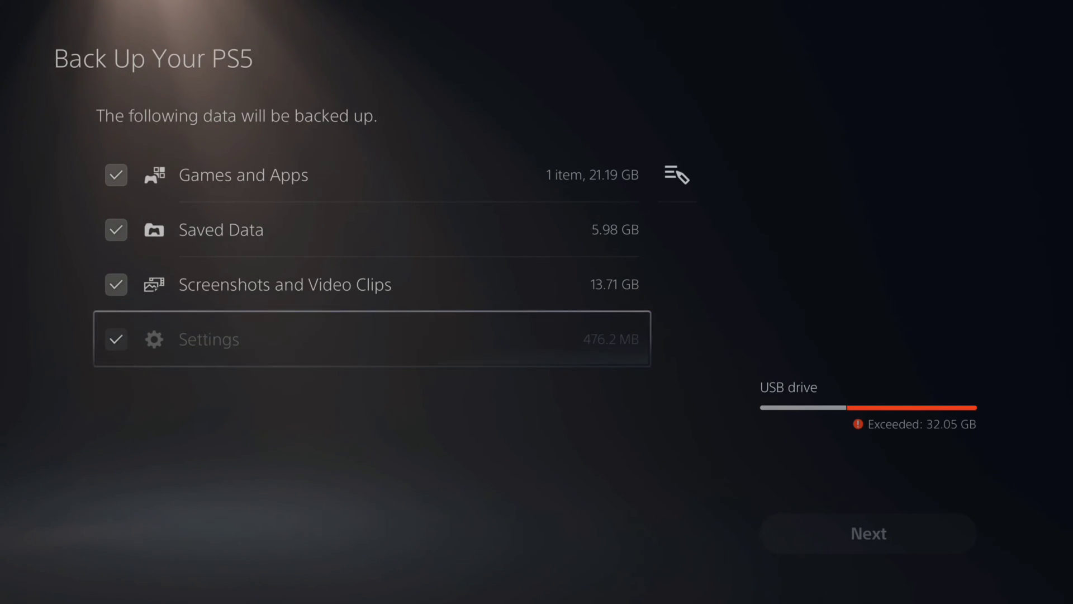
key(Right)
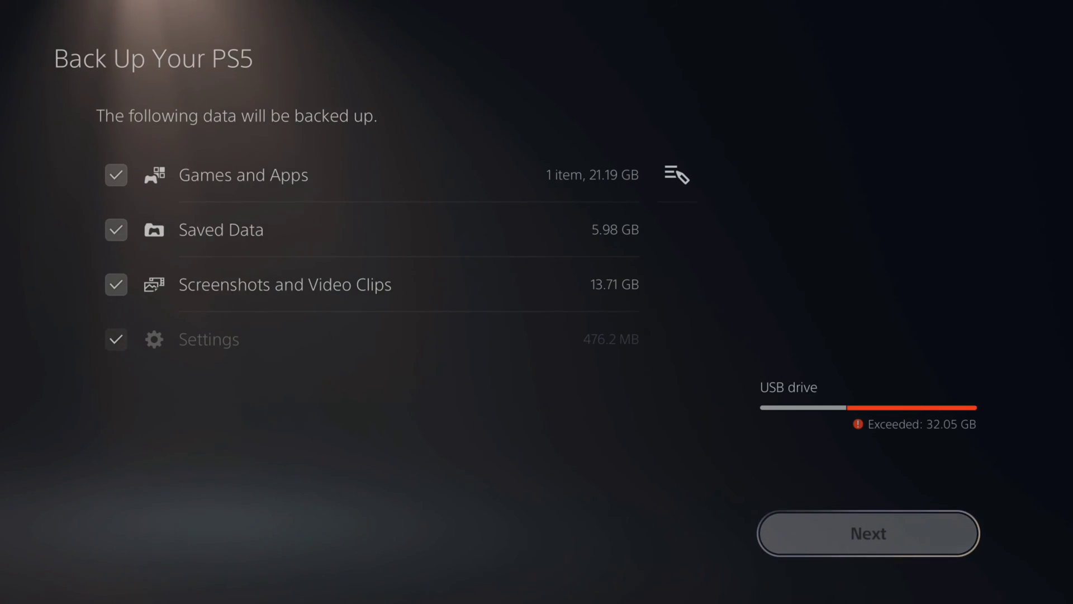
key(Escape)
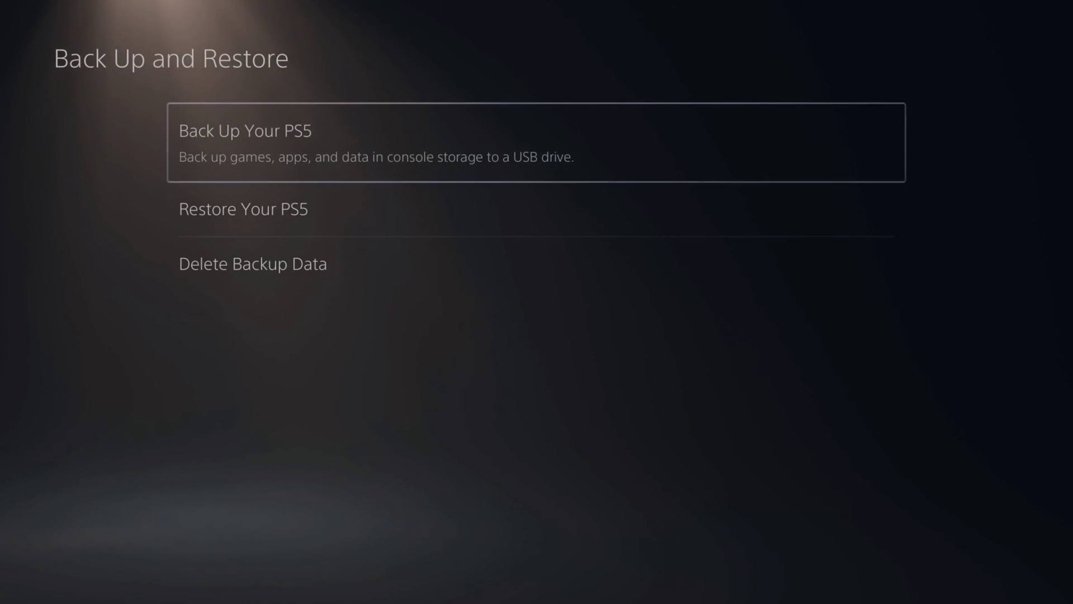
Open Restore Your PS5, see the no-backup-data message, and close it.
key(Down)
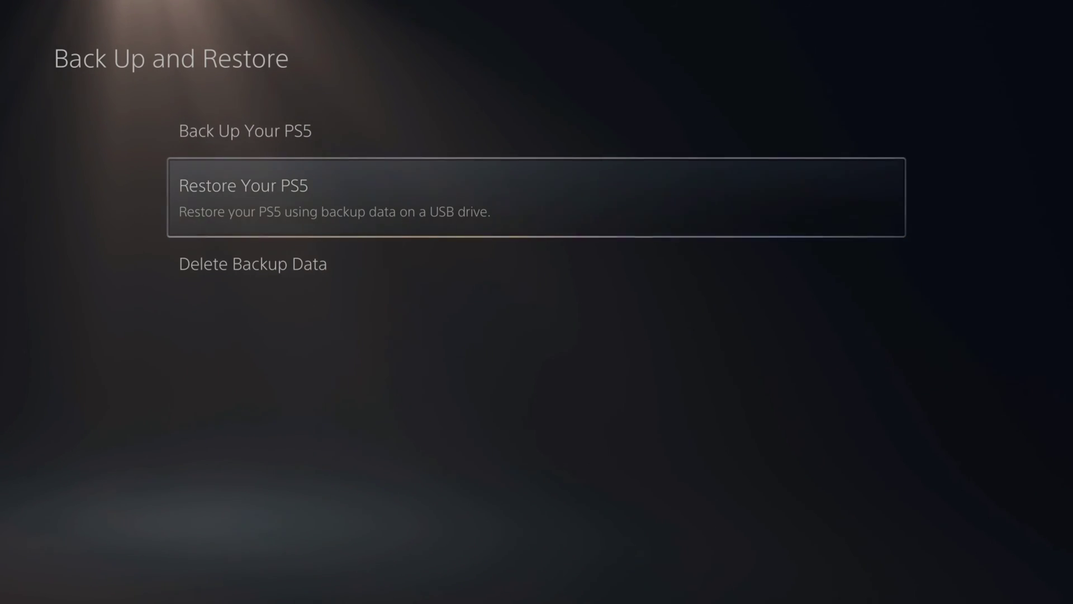
key(Return)
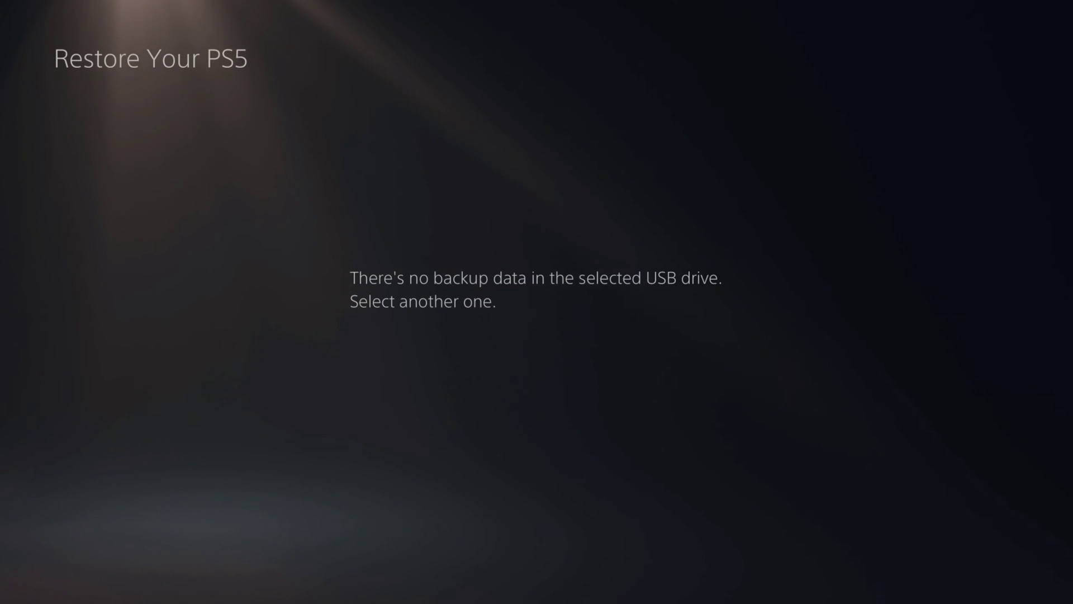
key(Escape)
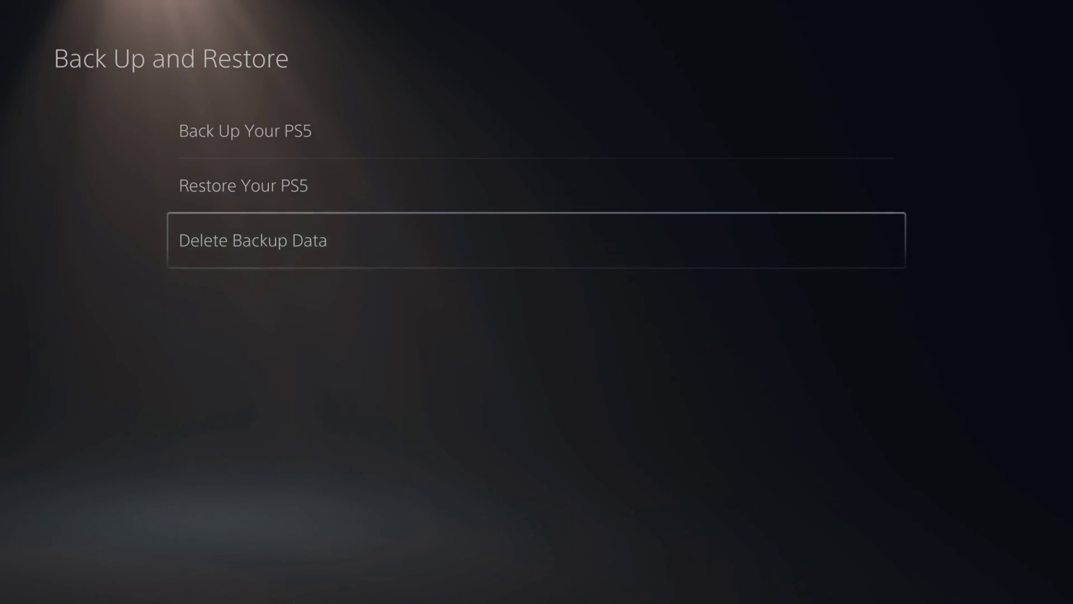
key(Up)
Back out through System and the Settings list to the Games home screen.
key(Escape)
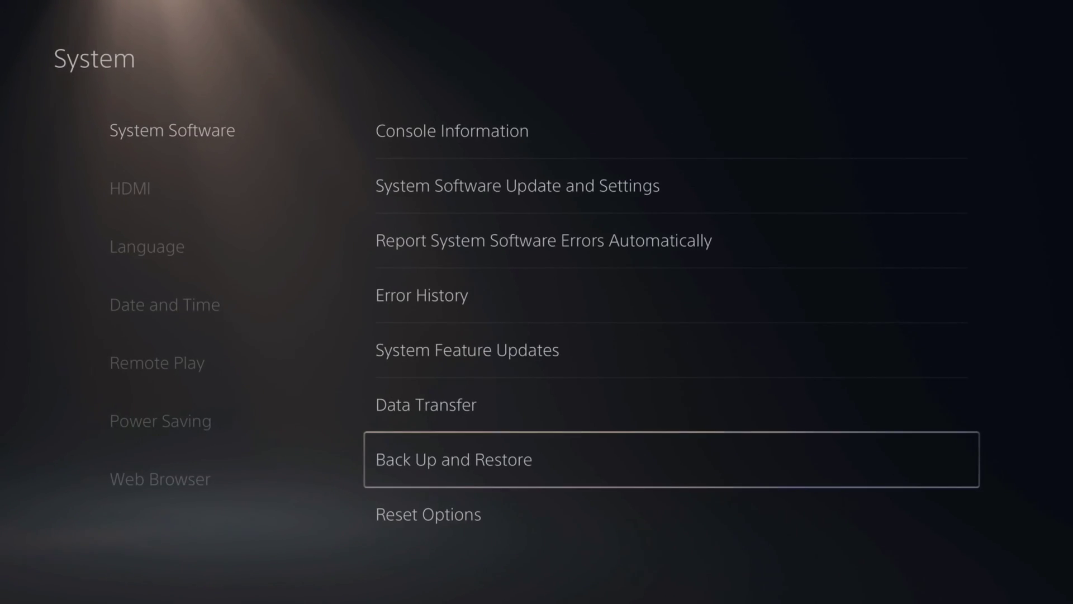
key(Left)
key(Escape)
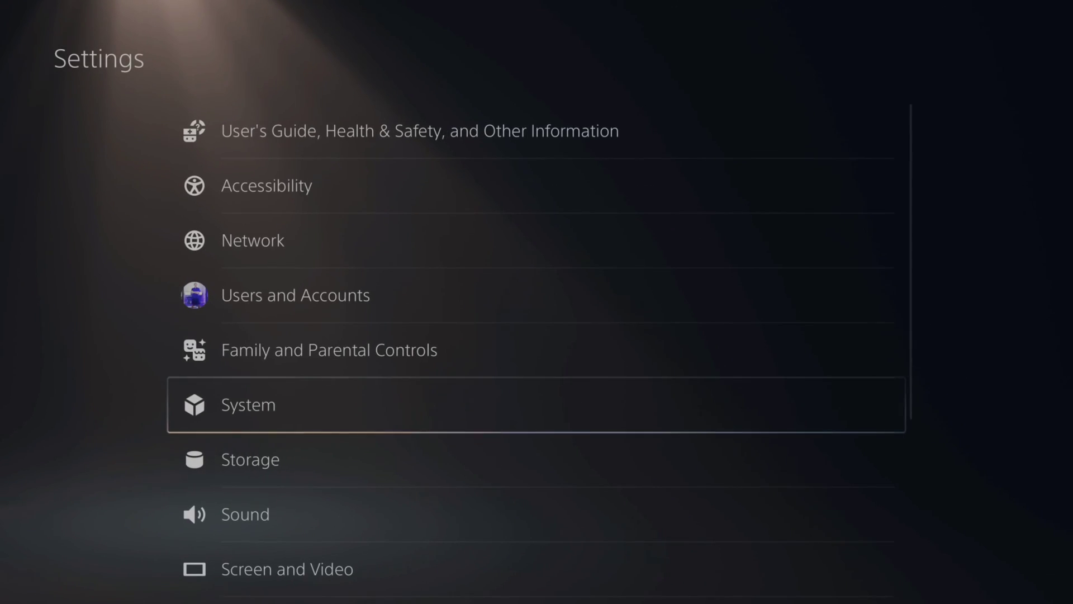
key(Up)
key(Up)
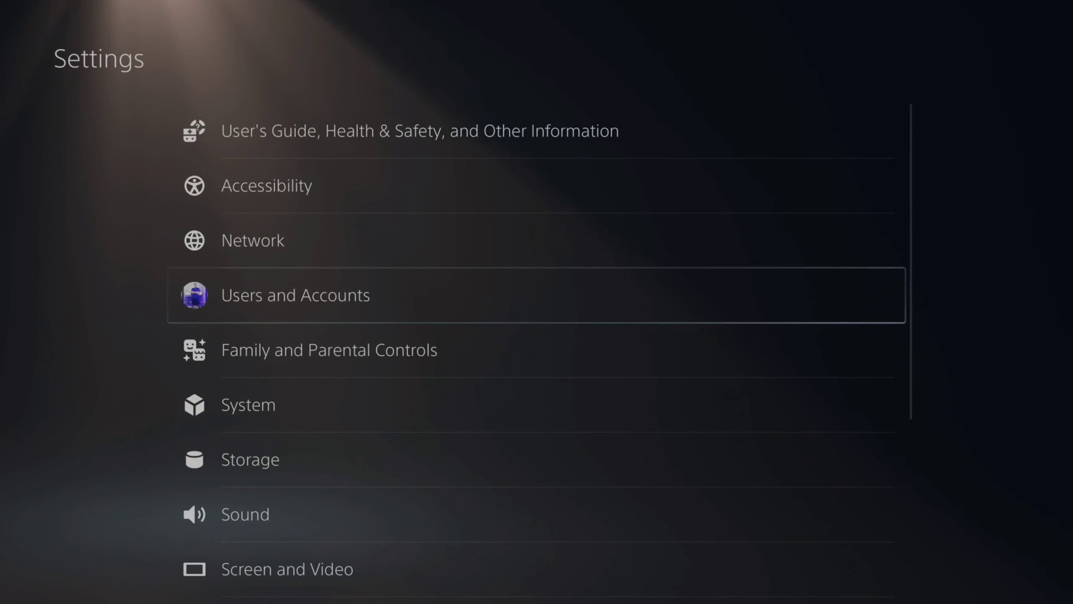
key(Up)
key(Escape)
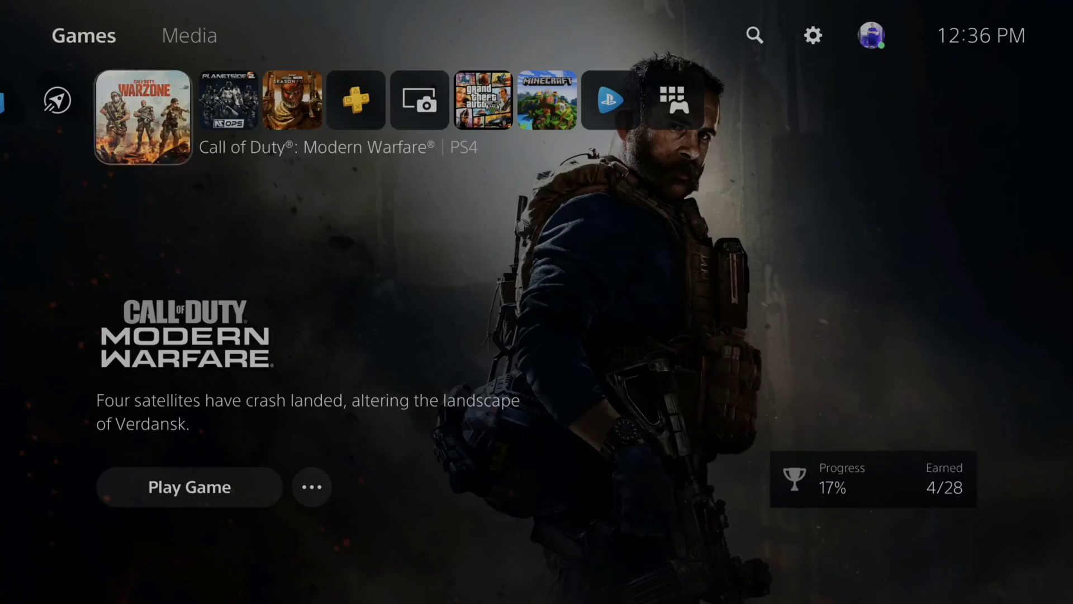
key(Right)
key(Right)
key(Right)
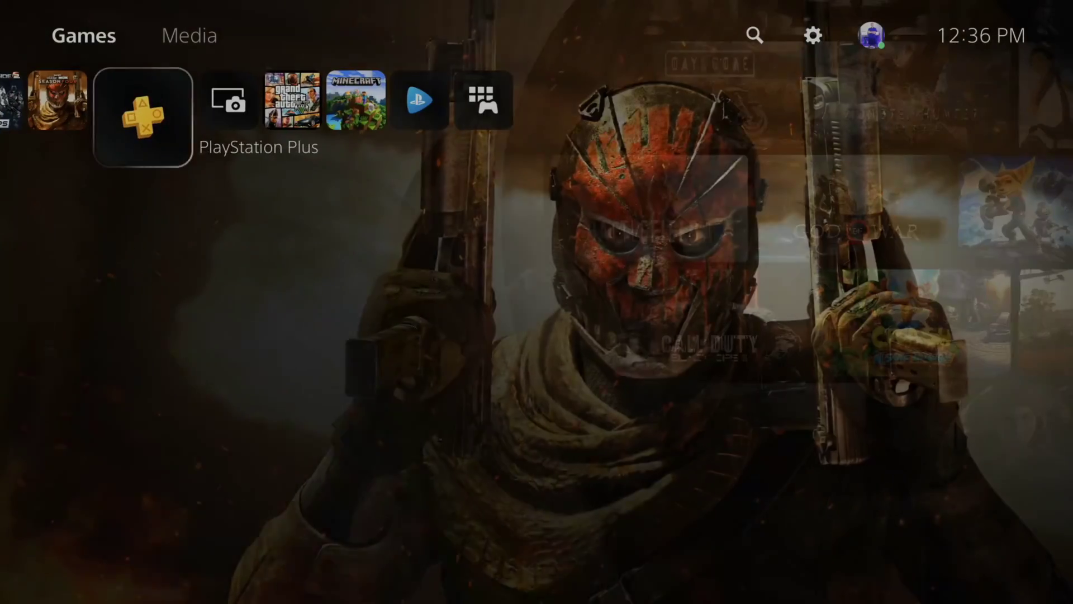